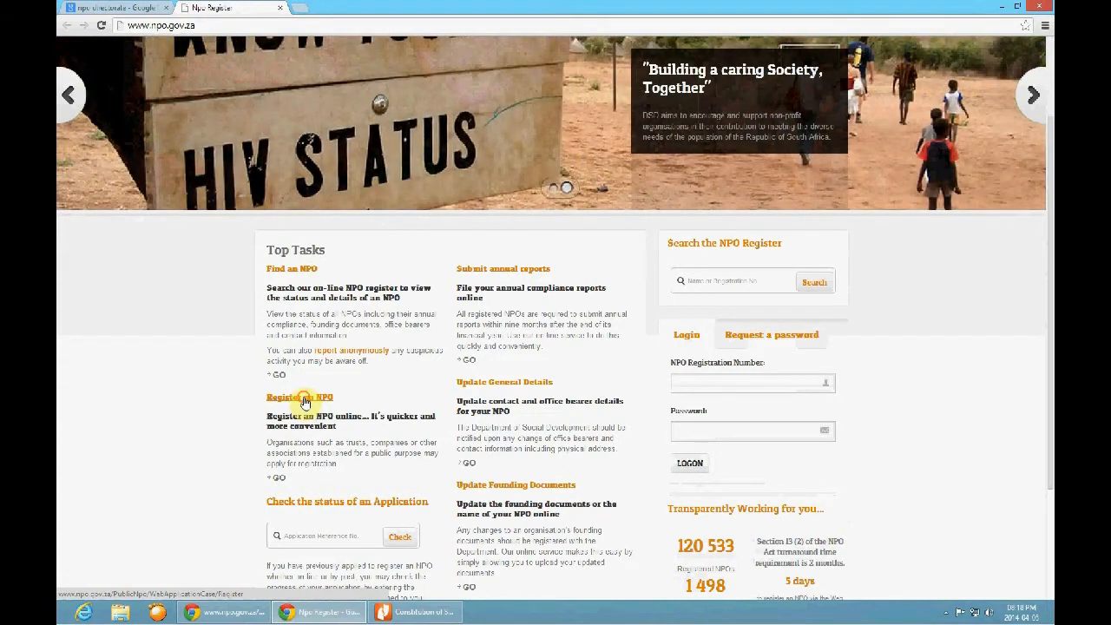
Open the online form for registering an NPO and return to it after glancing at the Google results
click(304, 402)
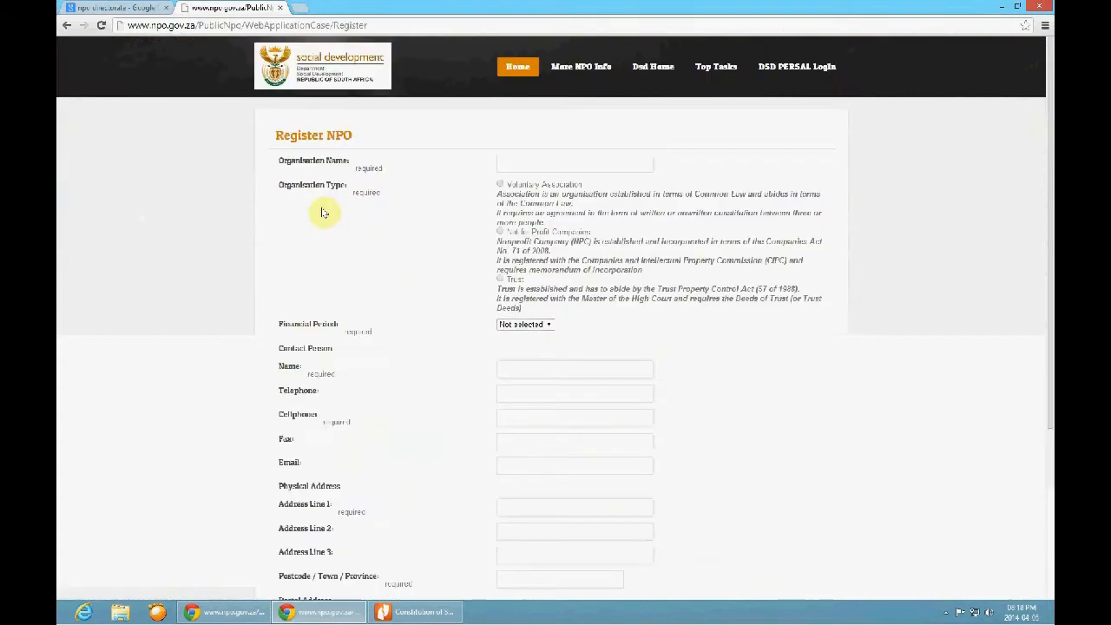
click(123, 10)
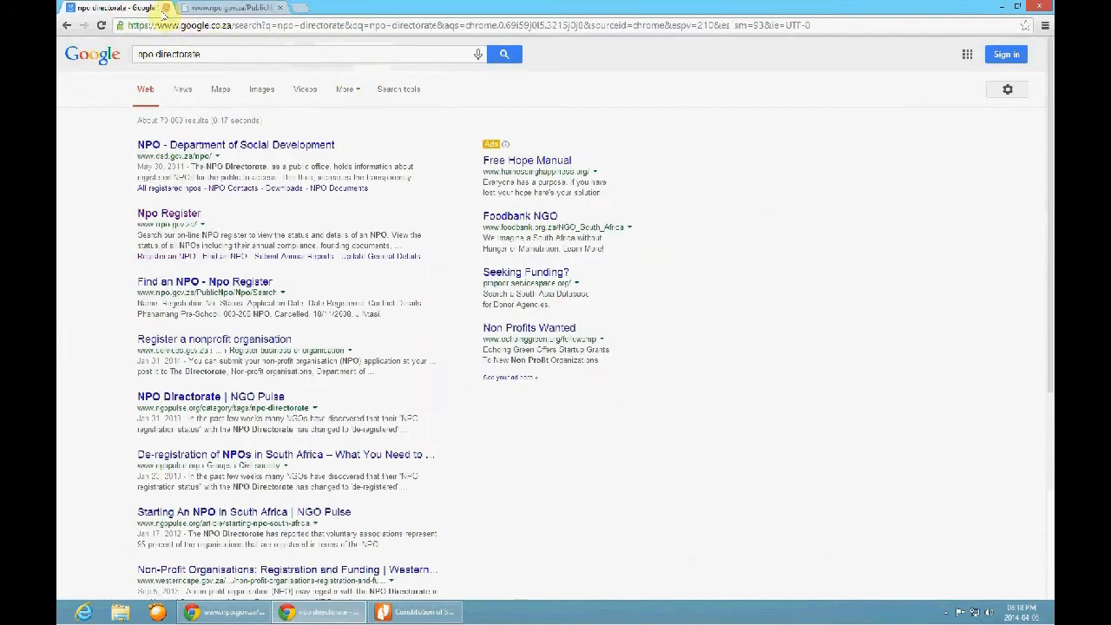
click(236, 8)
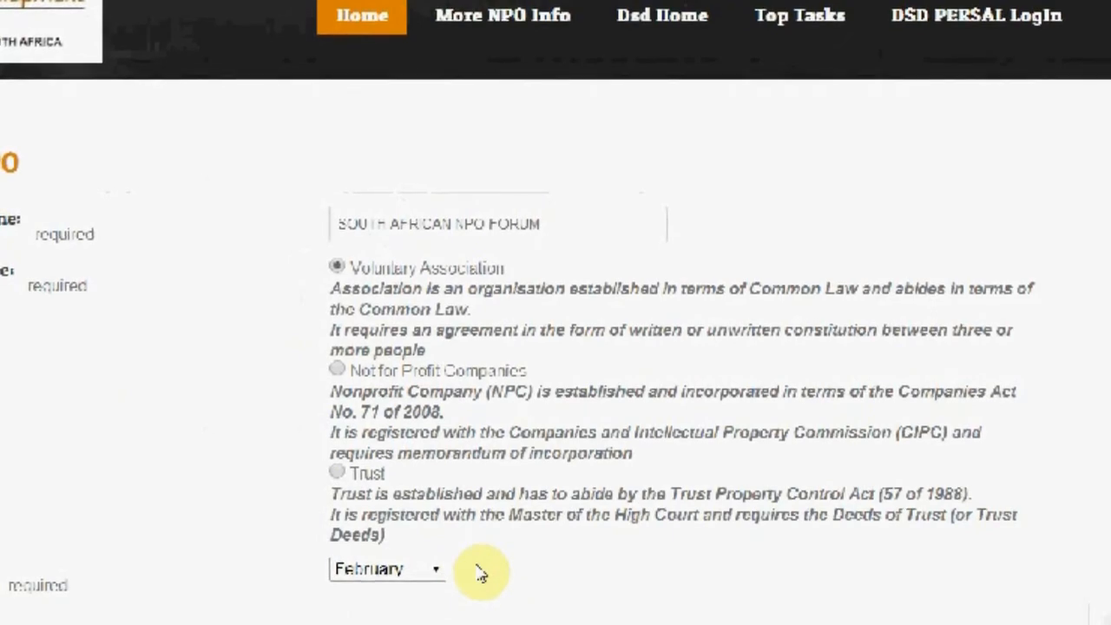
Re-enter the postcode of the physical address and choose the matching town and province suggestion
scroll(608, 598, down, 5)
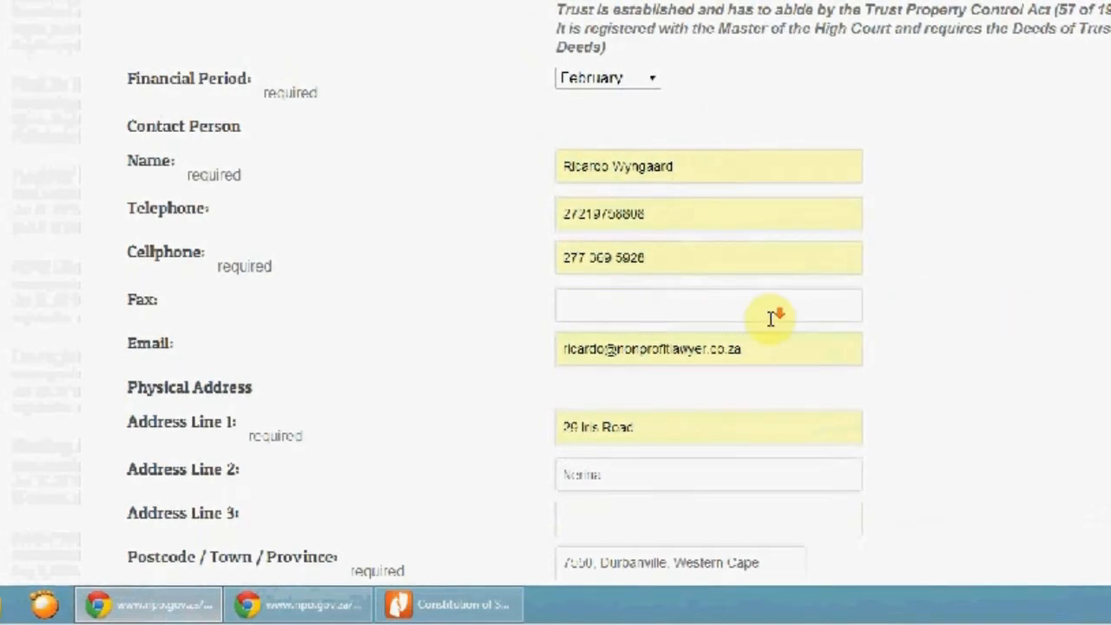
scroll(775, 318, down, 3)
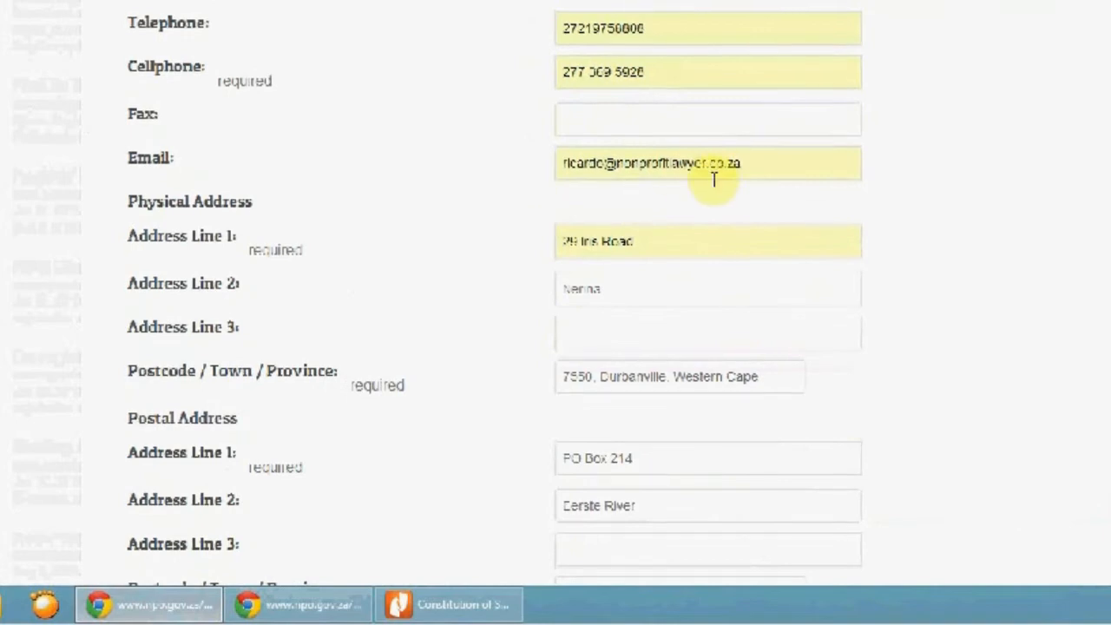
scroll(720, 286, down, 1)
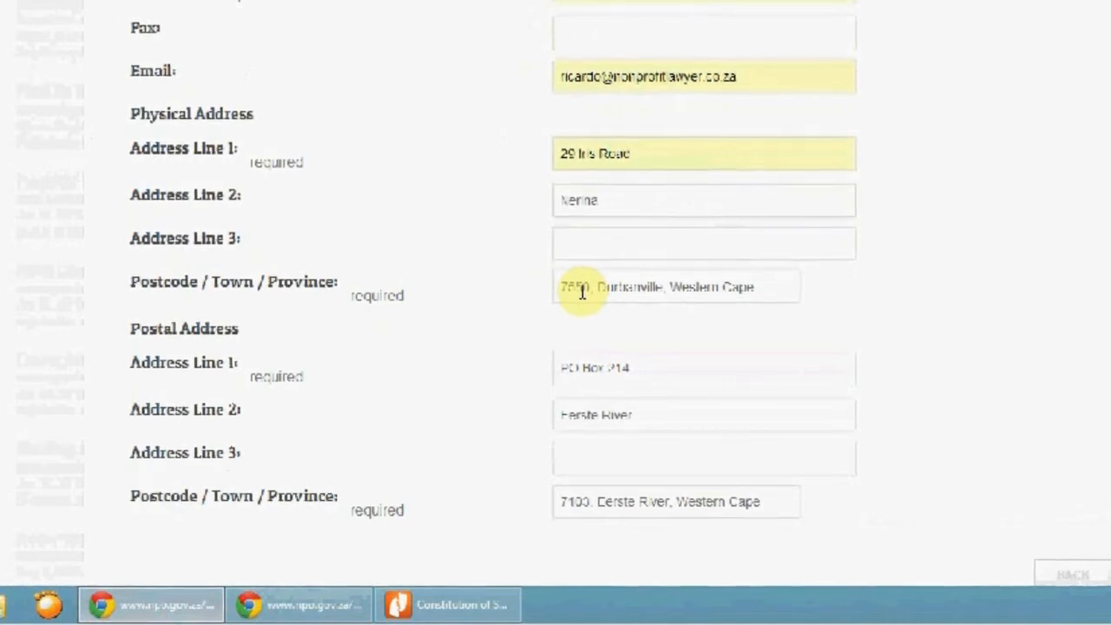
click(634, 289)
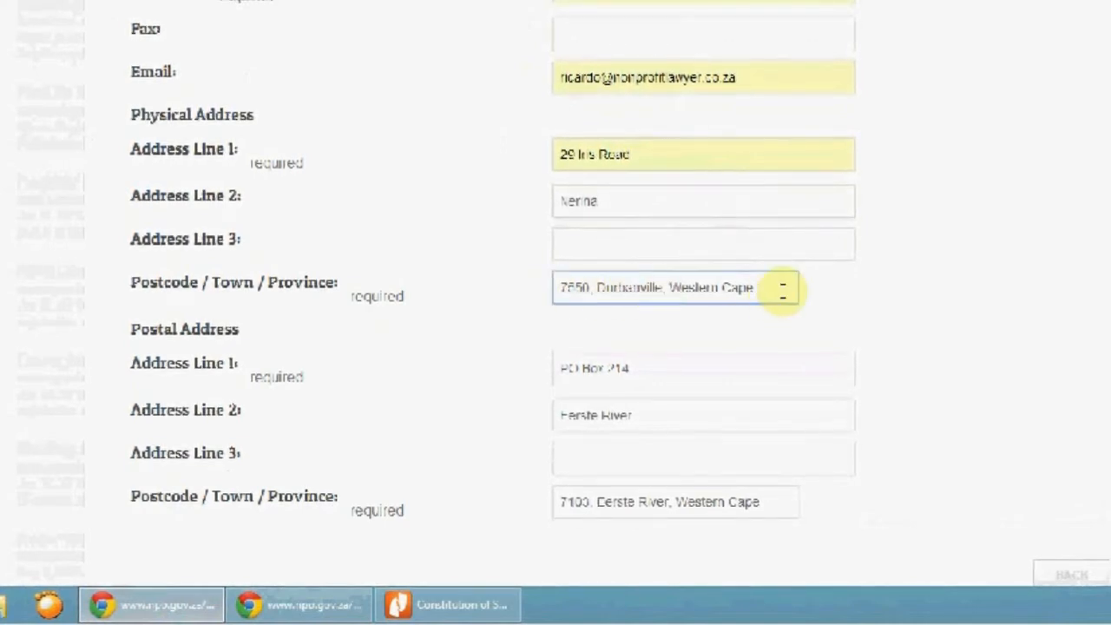
drag(782, 290, 540, 298)
key(BackSpace)
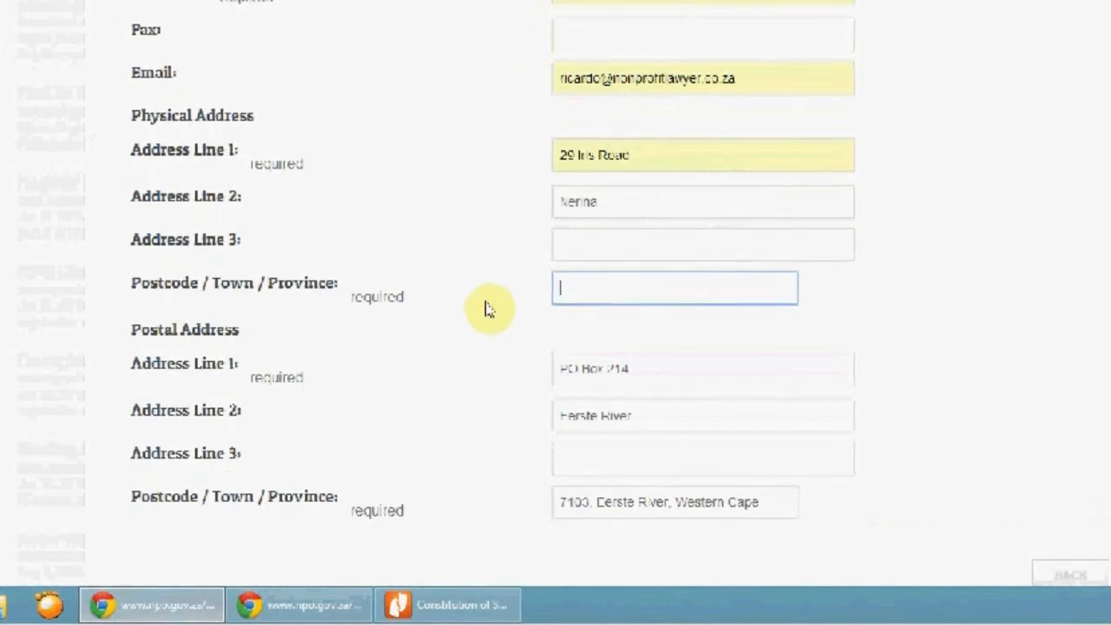
text(76)
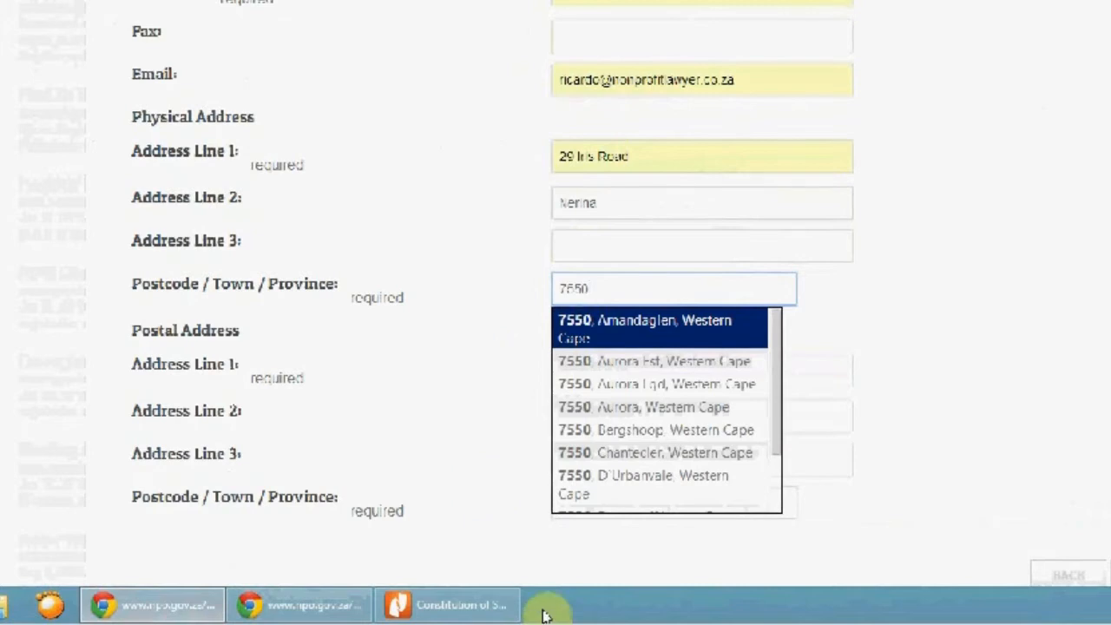
scroll(712, 450, down, 1)
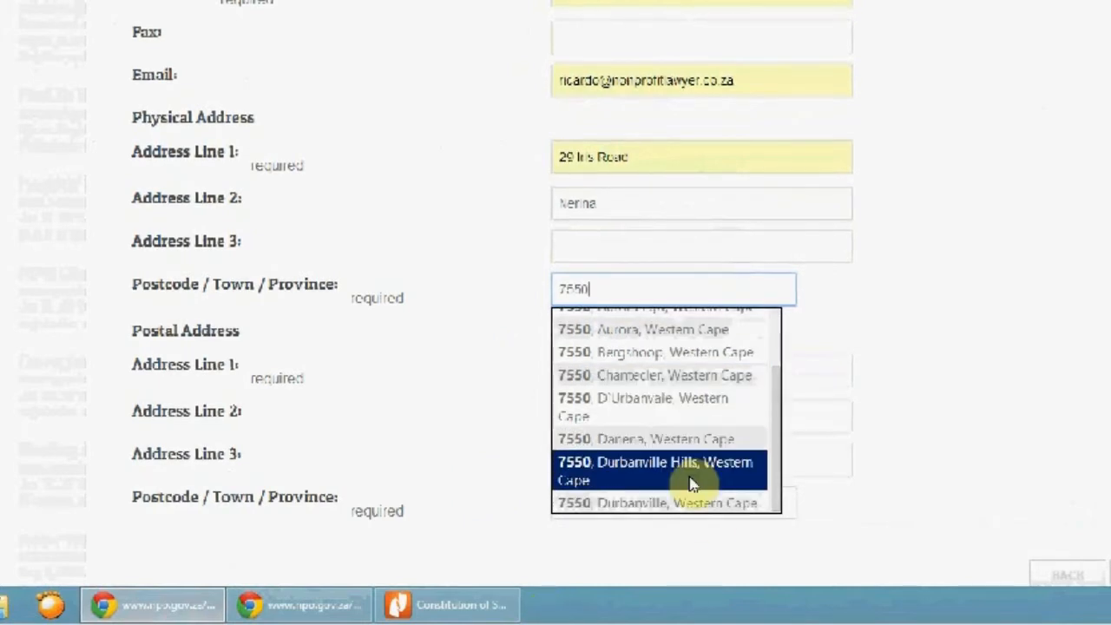
click(677, 504)
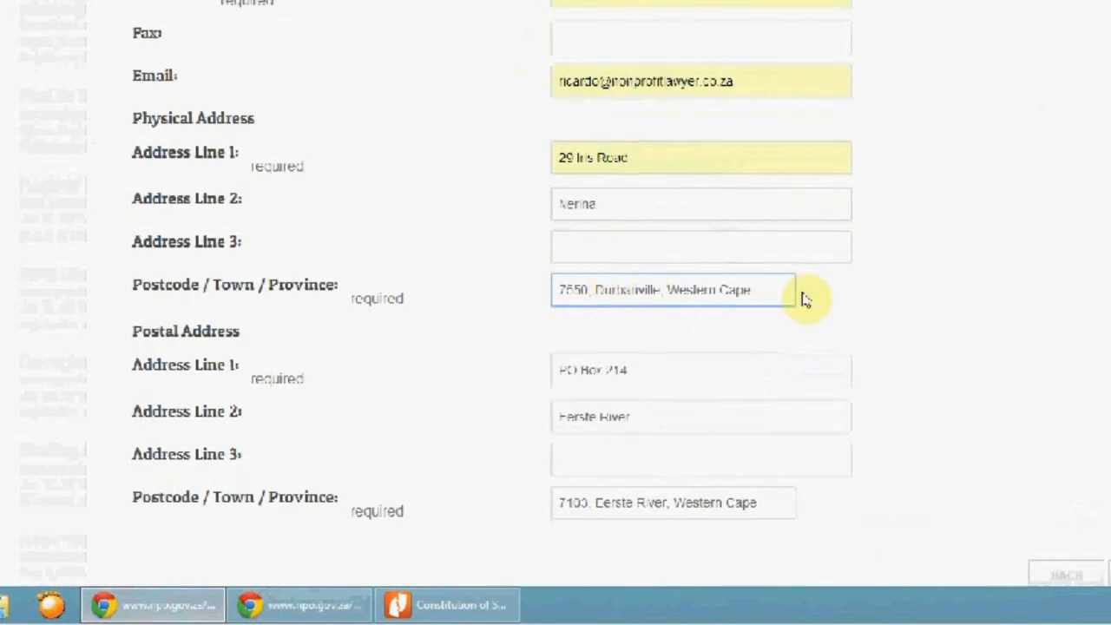
Review the completed organisation, contact and address details and continue to the office bearers page
scroll(868, 299, down, 1)
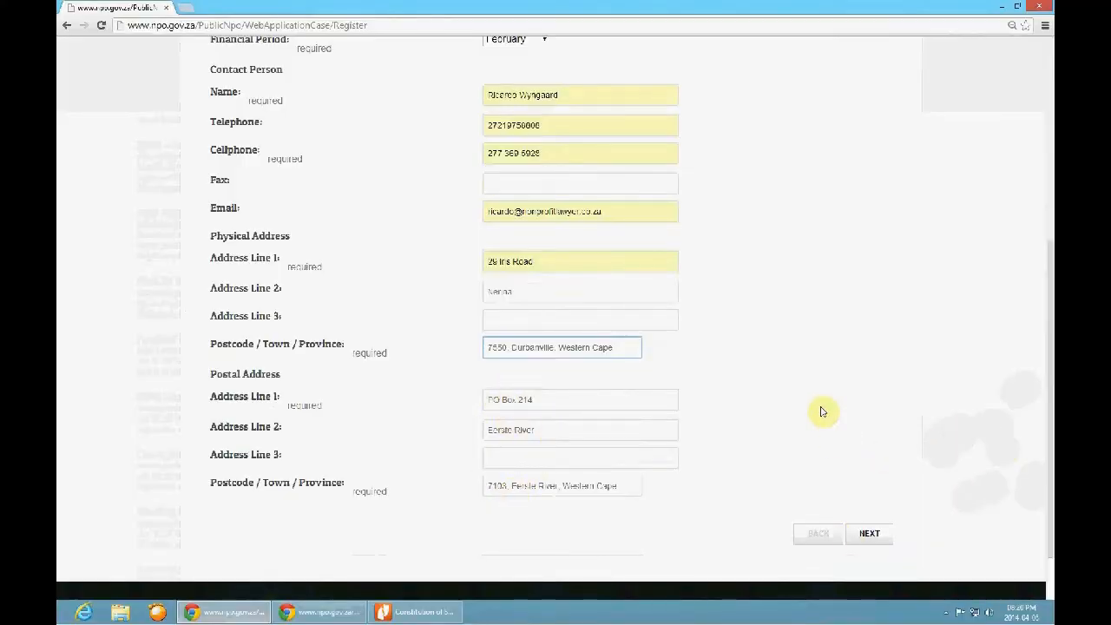
scroll(695, 335, up, 3)
scroll(694, 335, down, 1)
scroll(694, 335, up, 2)
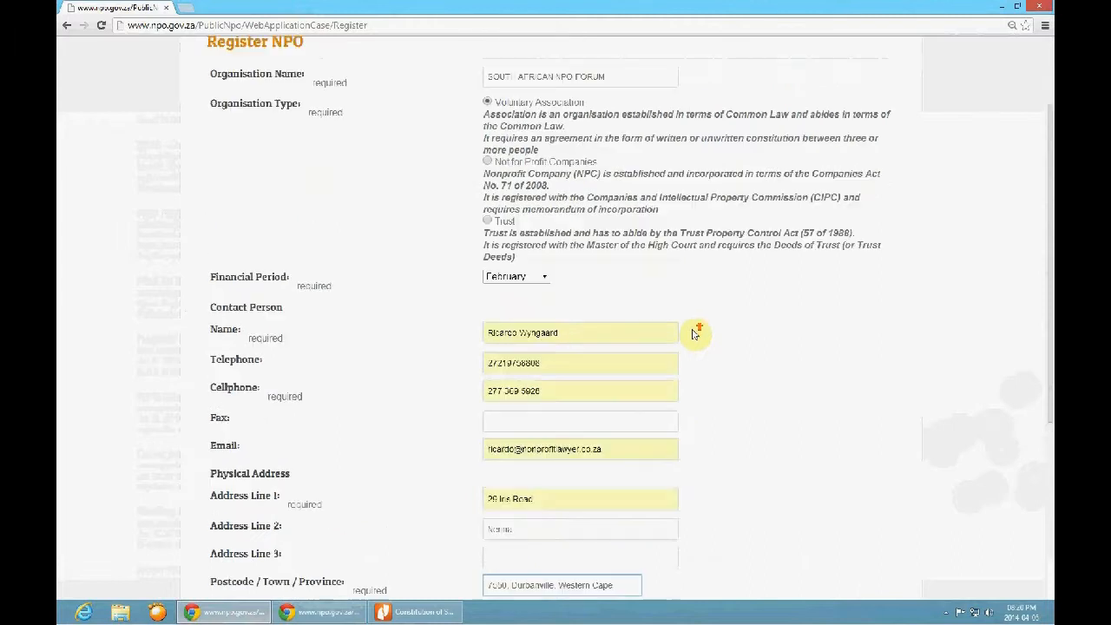
scroll(694, 325, down, 4)
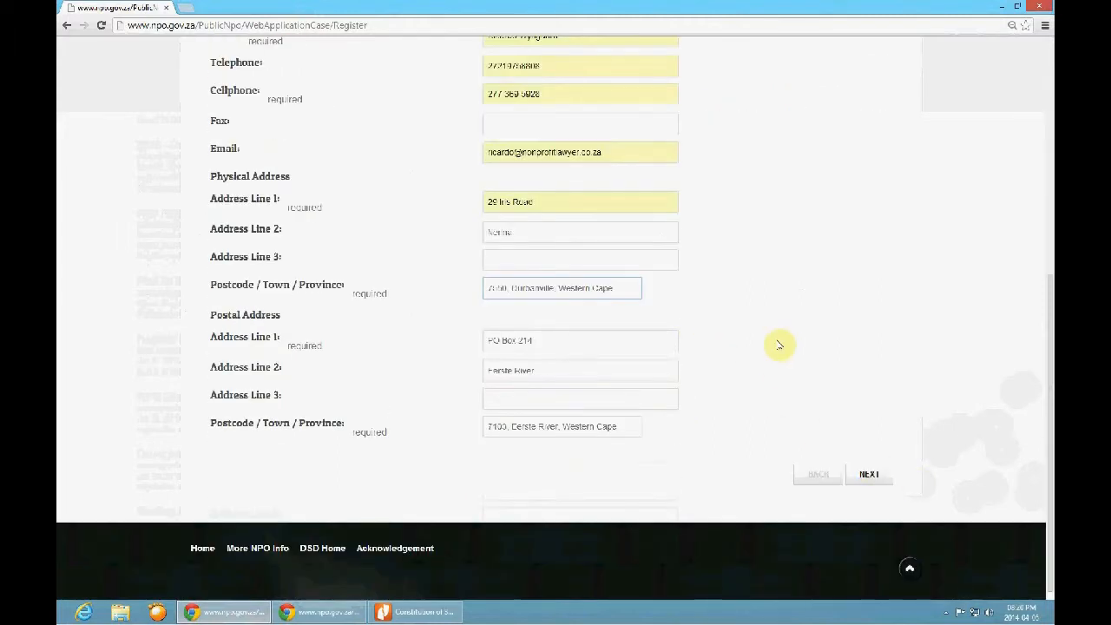
scroll(781, 340, up, 4)
click(489, 160)
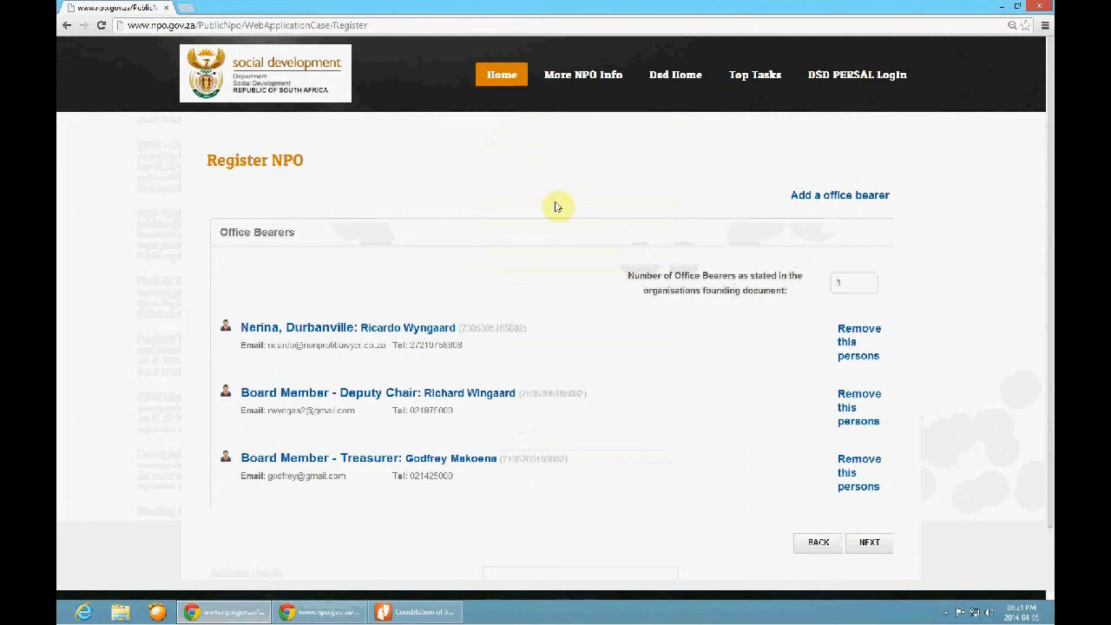
Set the number of office bearers stated in the founding document to 3
click(791, 195)
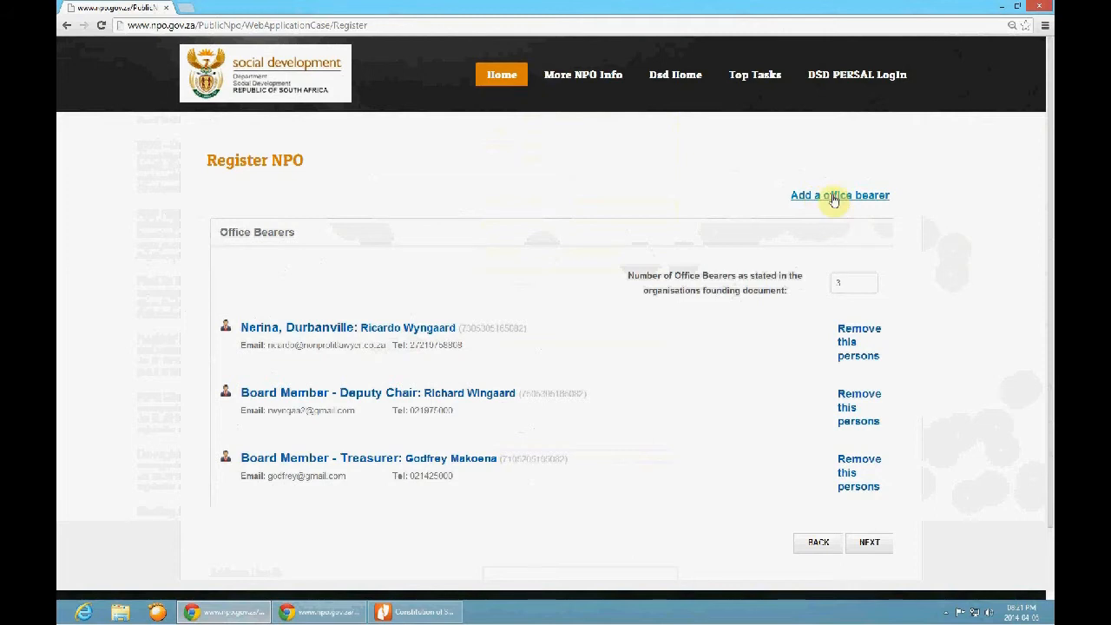
click(846, 284)
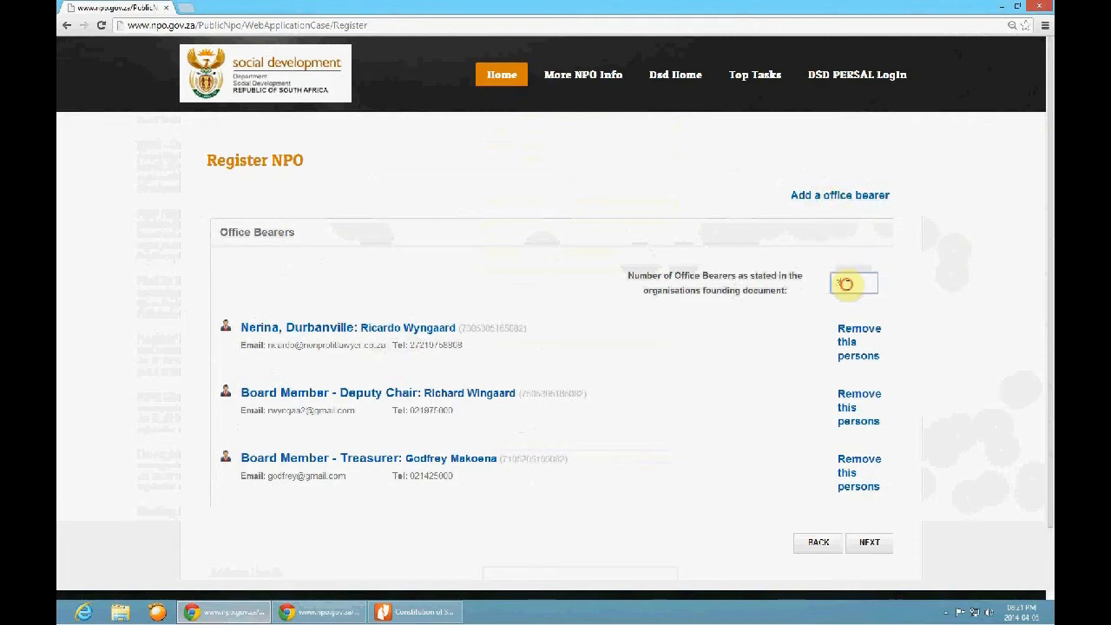
text(3)
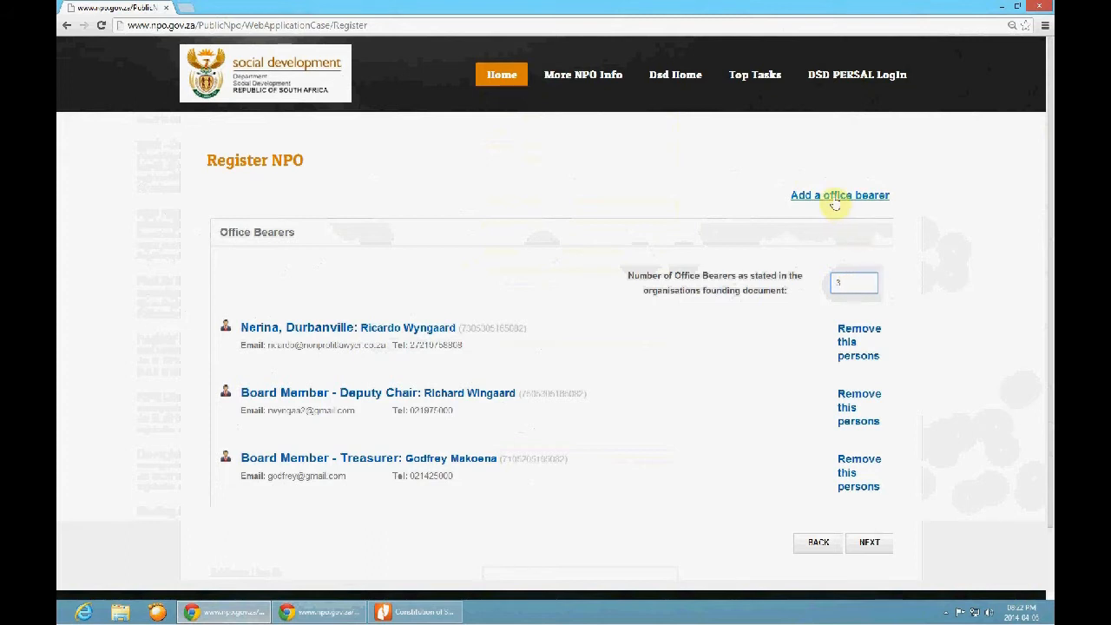
Open a new office bearer appointment and go through its surname, telephone and email fields
click(834, 198)
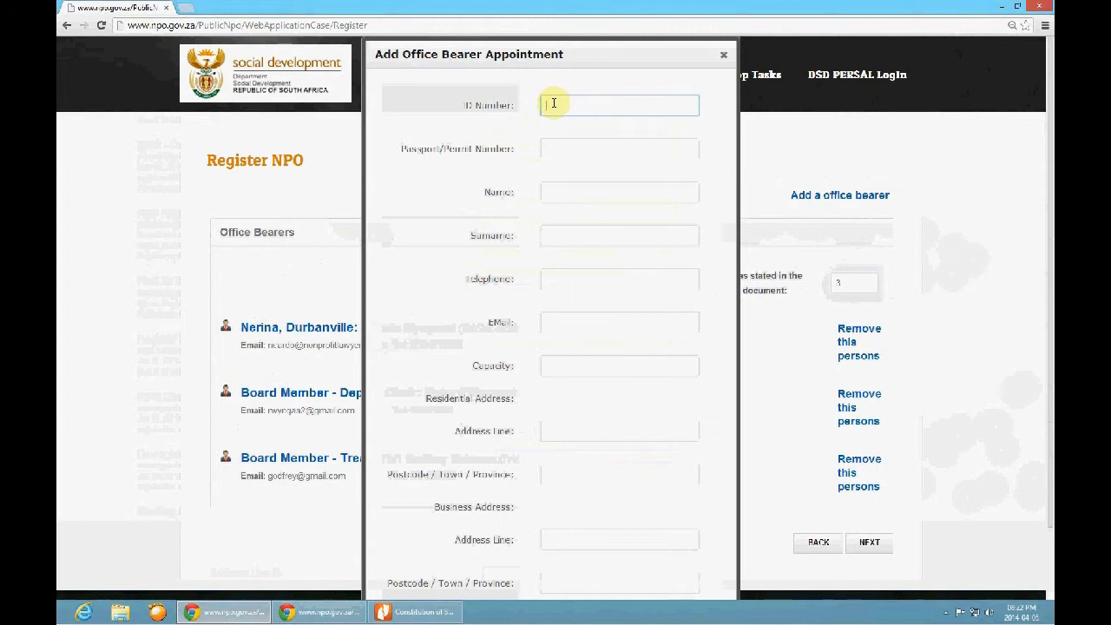
click(552, 235)
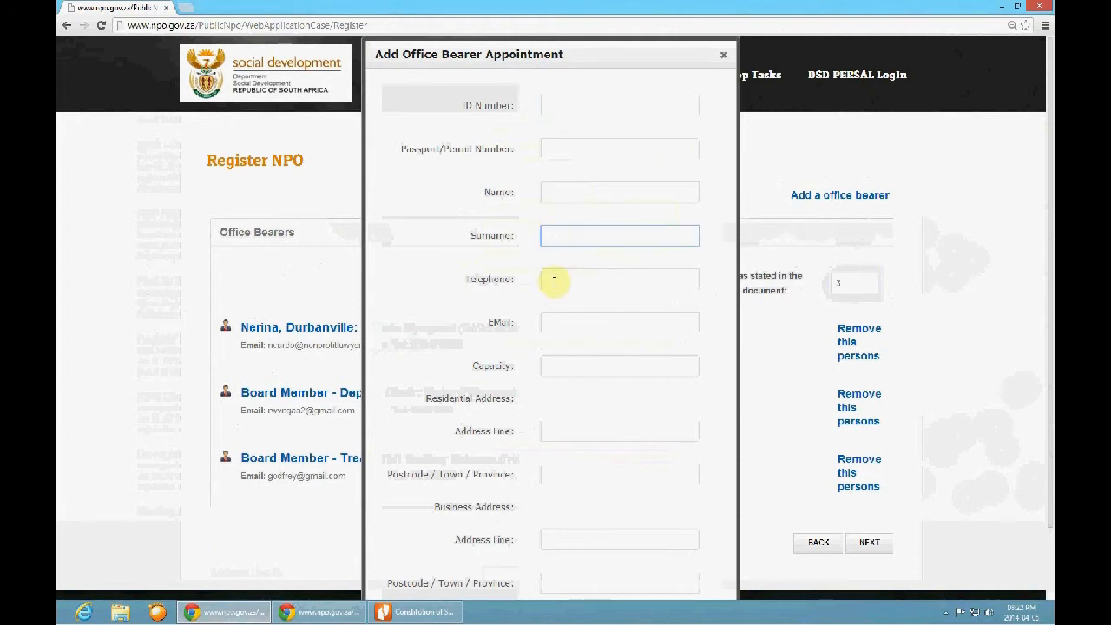
click(550, 278)
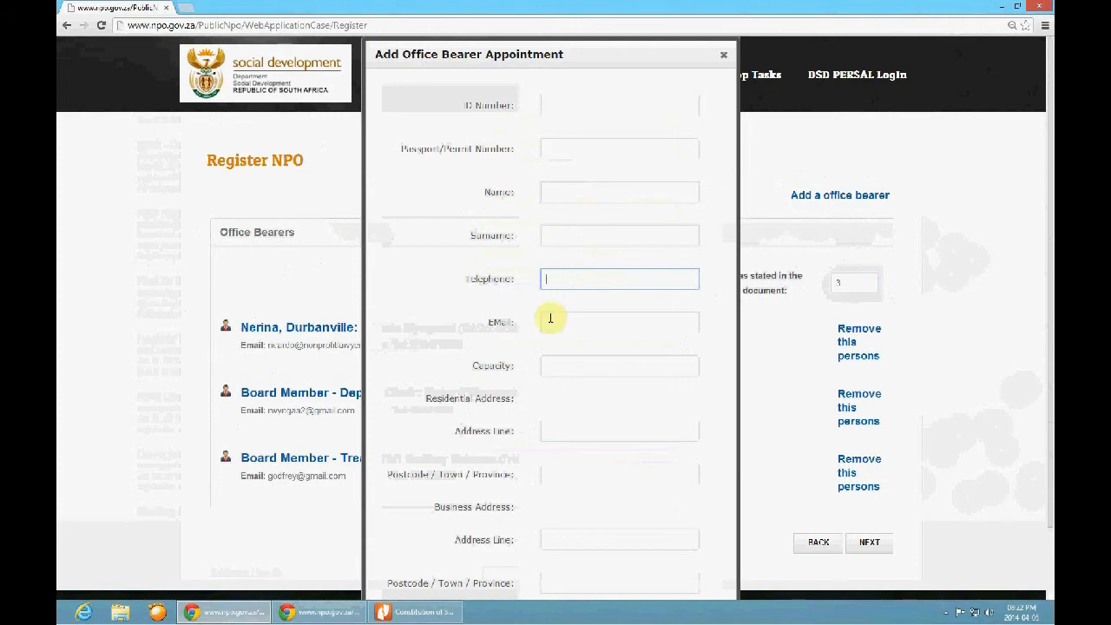
click(550, 320)
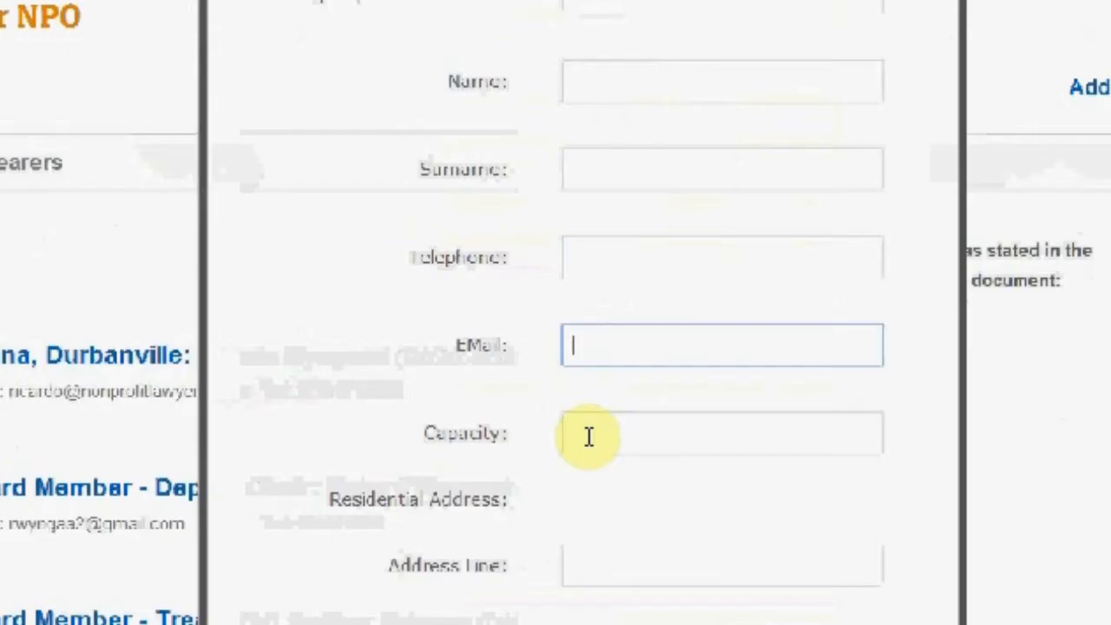
Enter "Board Member - Chairperson" as the new office bearer's capacity, and close the appointment without adding it
click(589, 436)
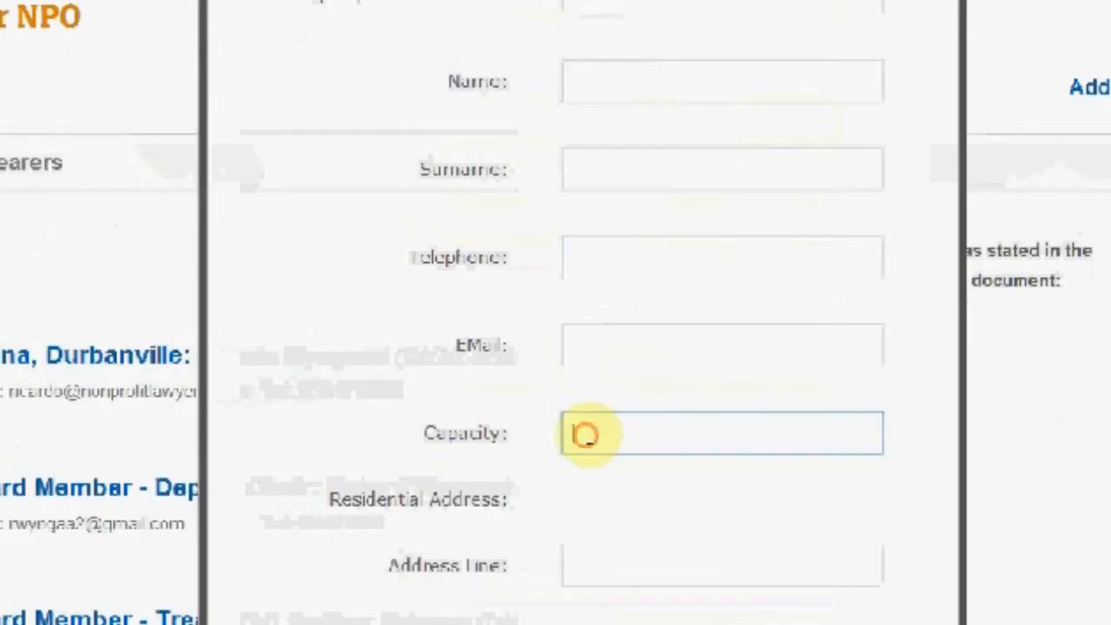
text(Board Member - Chairperson)
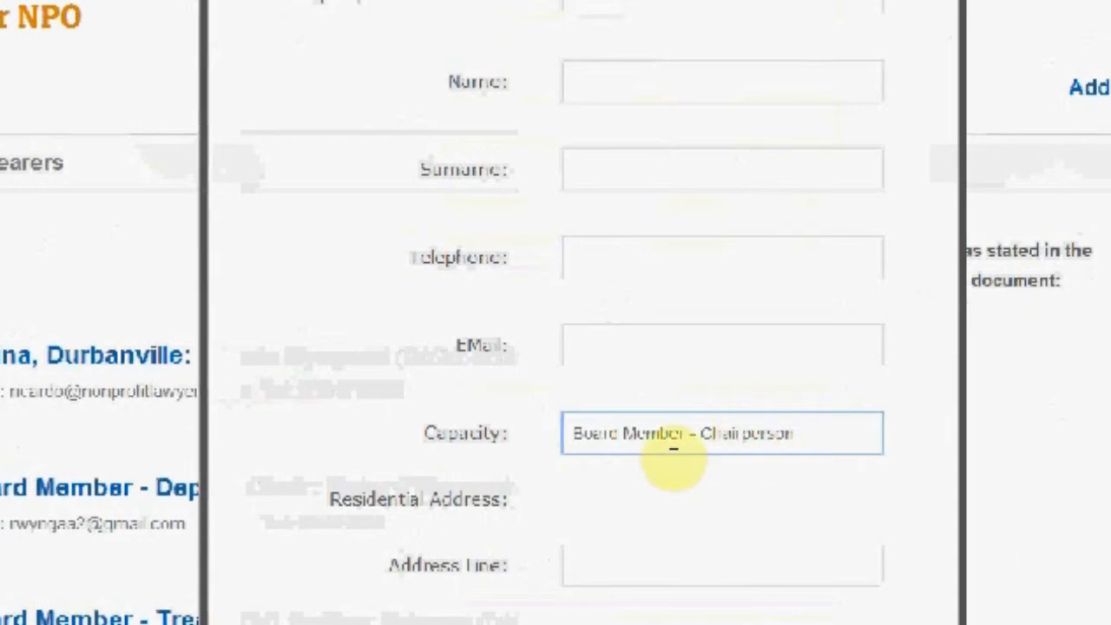
scroll(670, 456, down, 1)
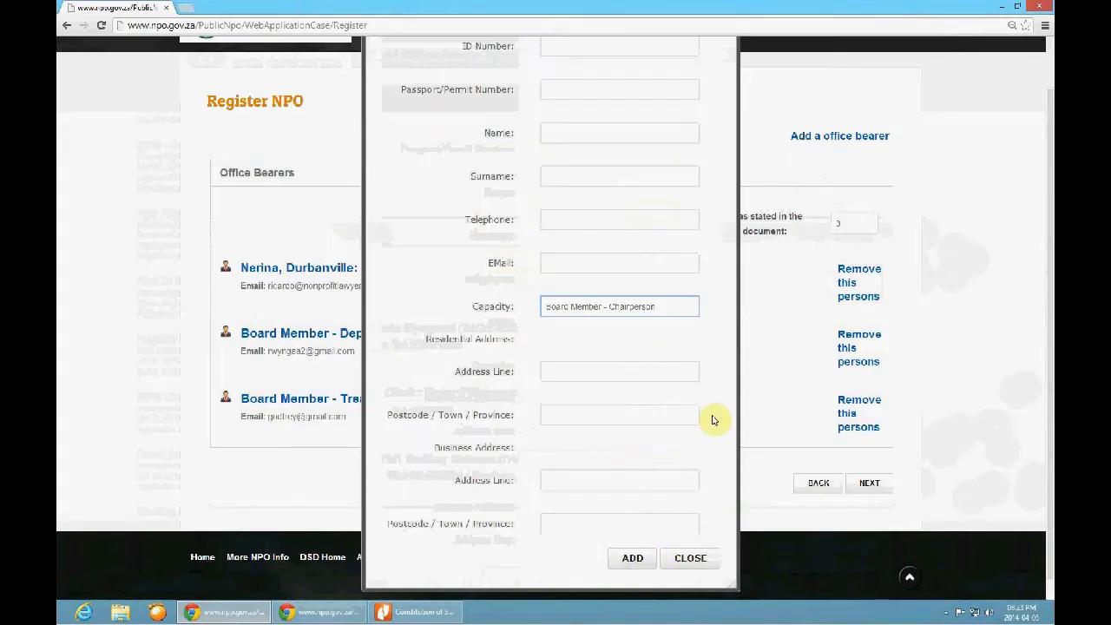
click(699, 558)
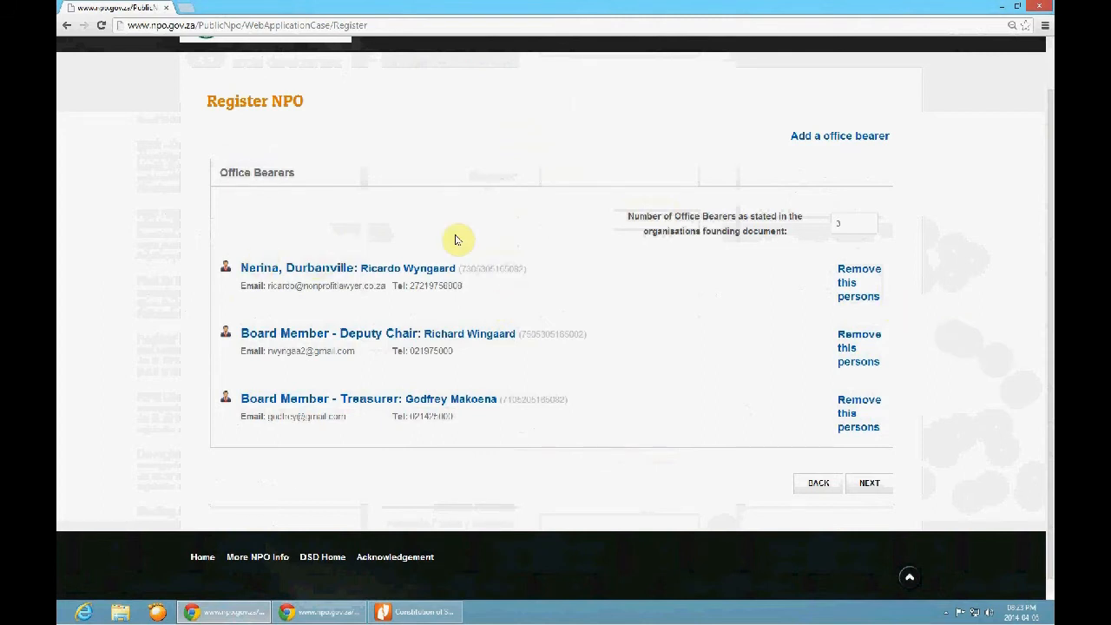
Continue to the document upload page and attach the Constitution of South African NPO Forum PDF as the founding document
click(873, 486)
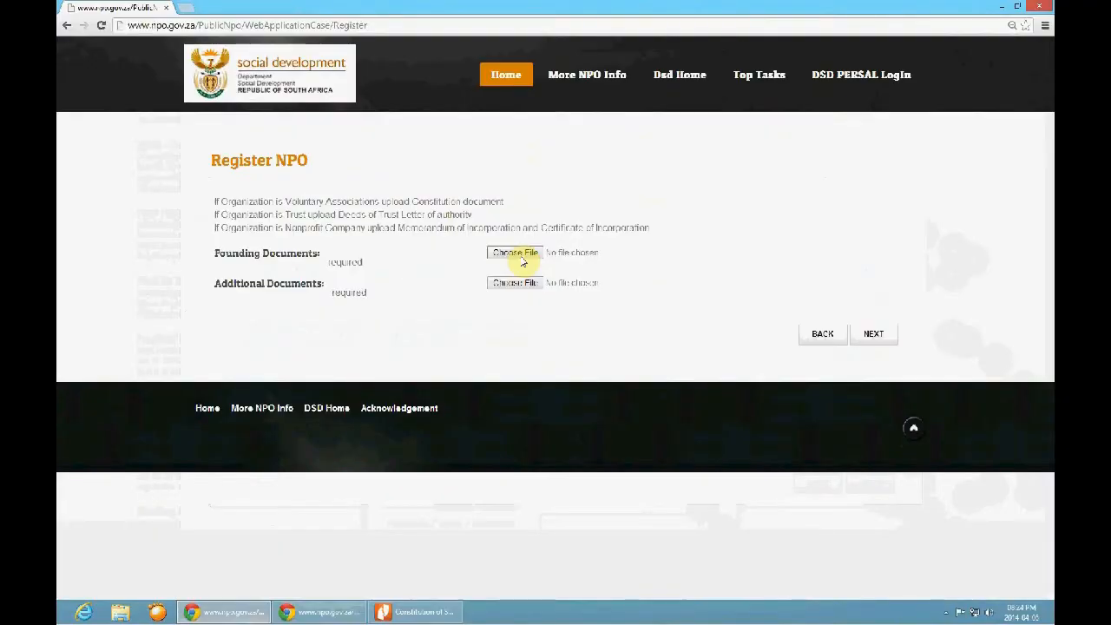
click(617, 353)
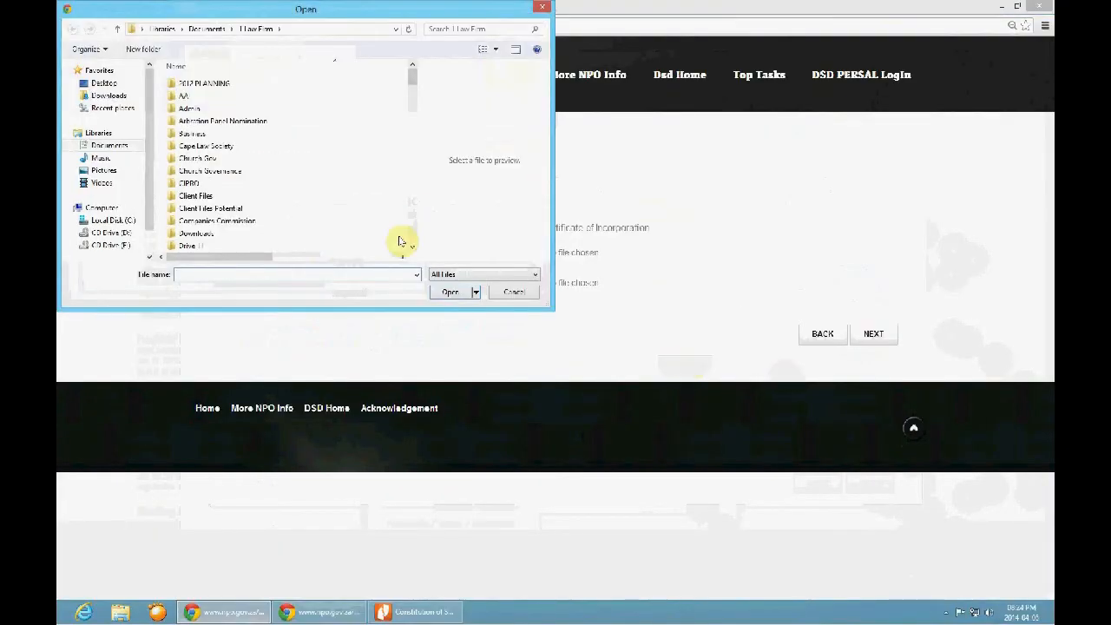
click(205, 96)
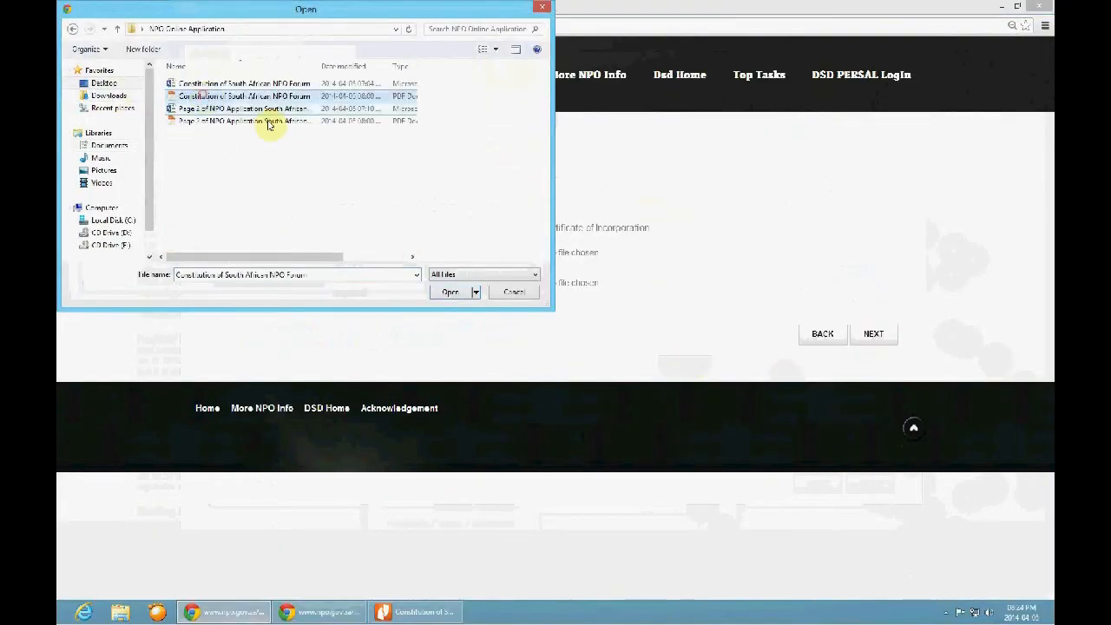
click(450, 293)
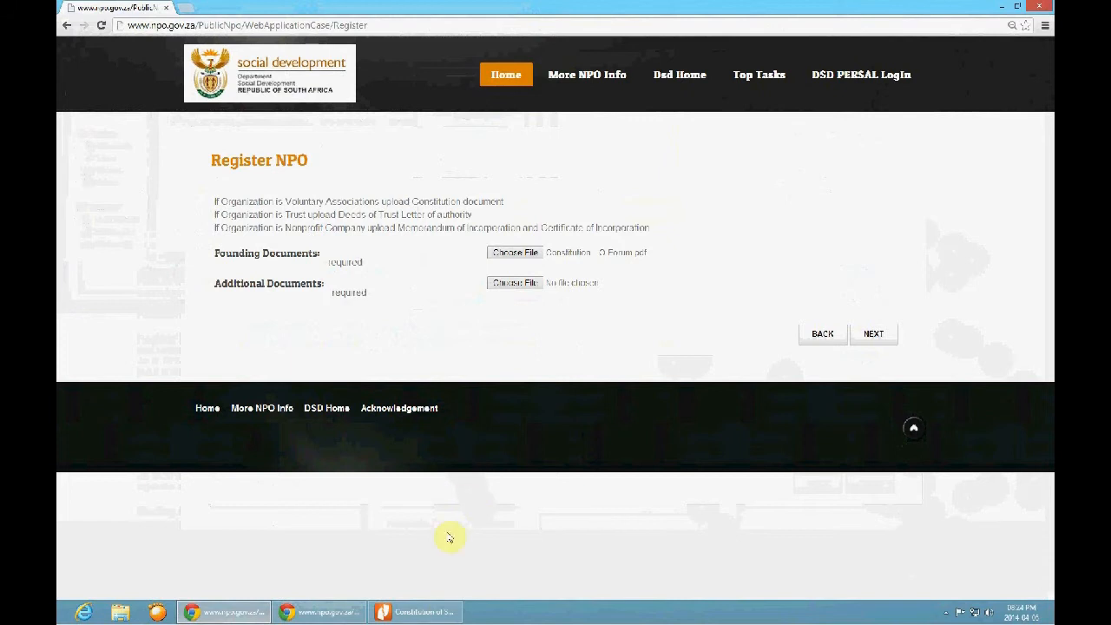
Switch to Nitro Pro and examine the compulsory section 12(2) clauses table in the Page 2 of NPO Application PDF
click(434, 616)
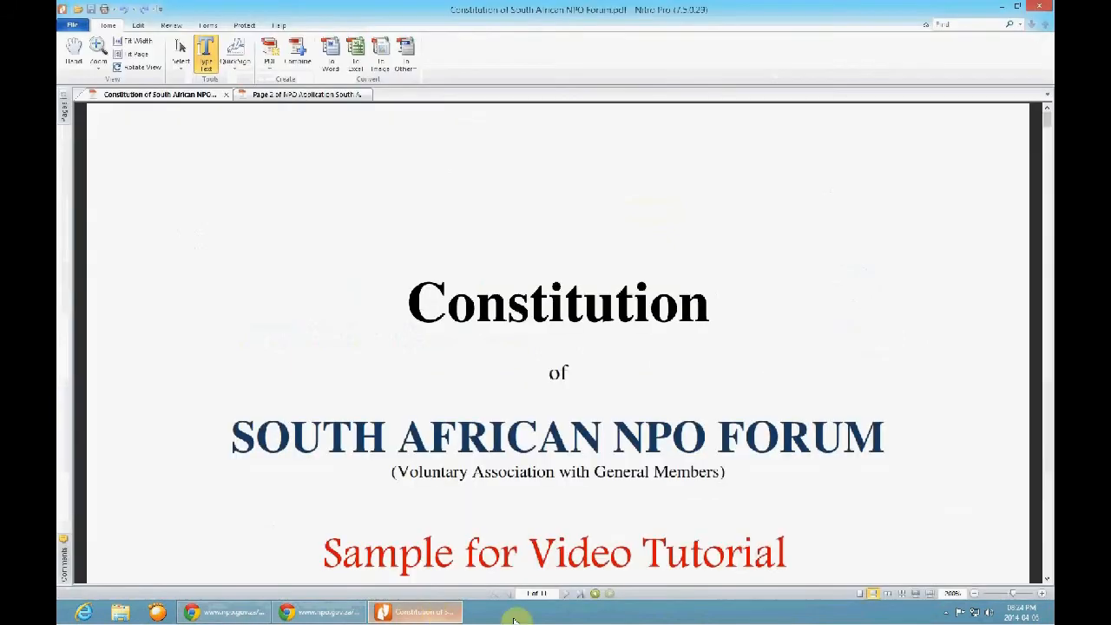
click(295, 95)
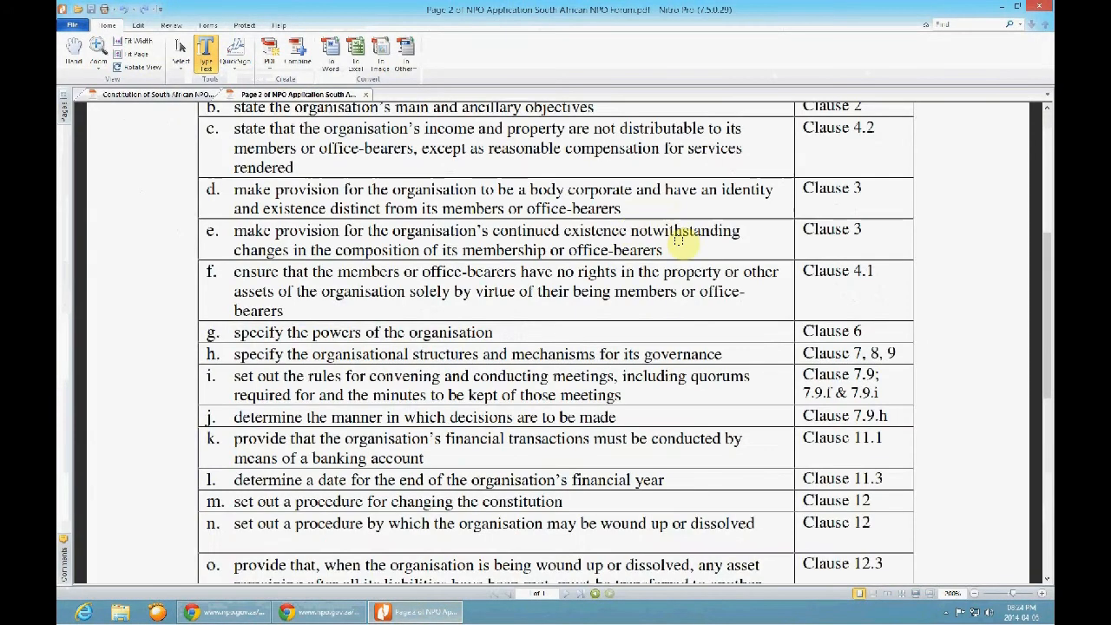
drag(1051, 341, 1050, 213)
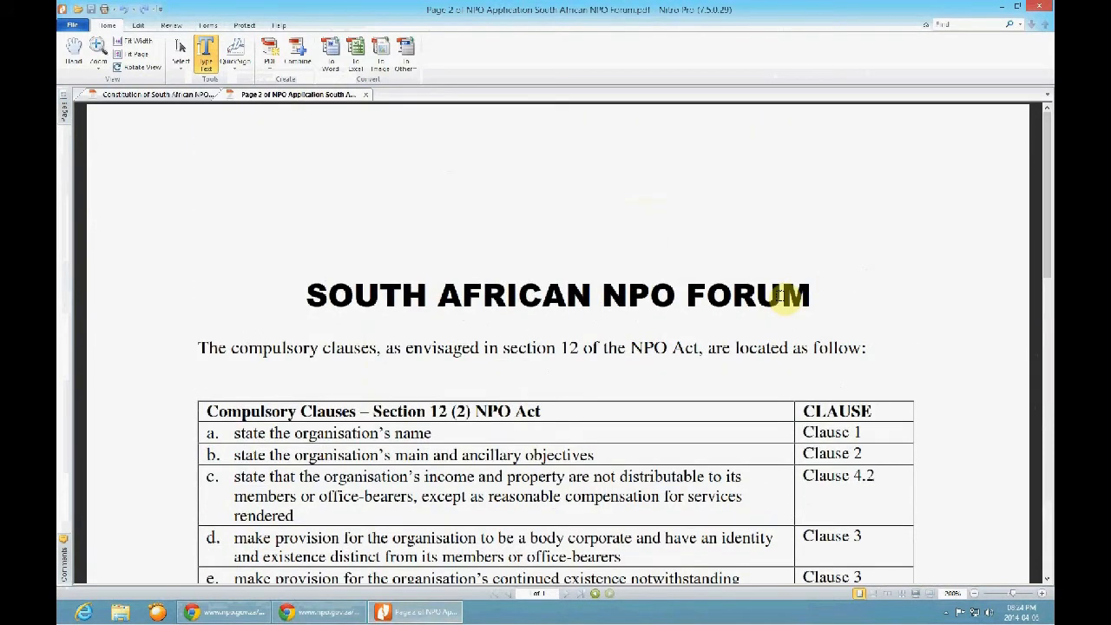
scroll(759, 380, down, 1)
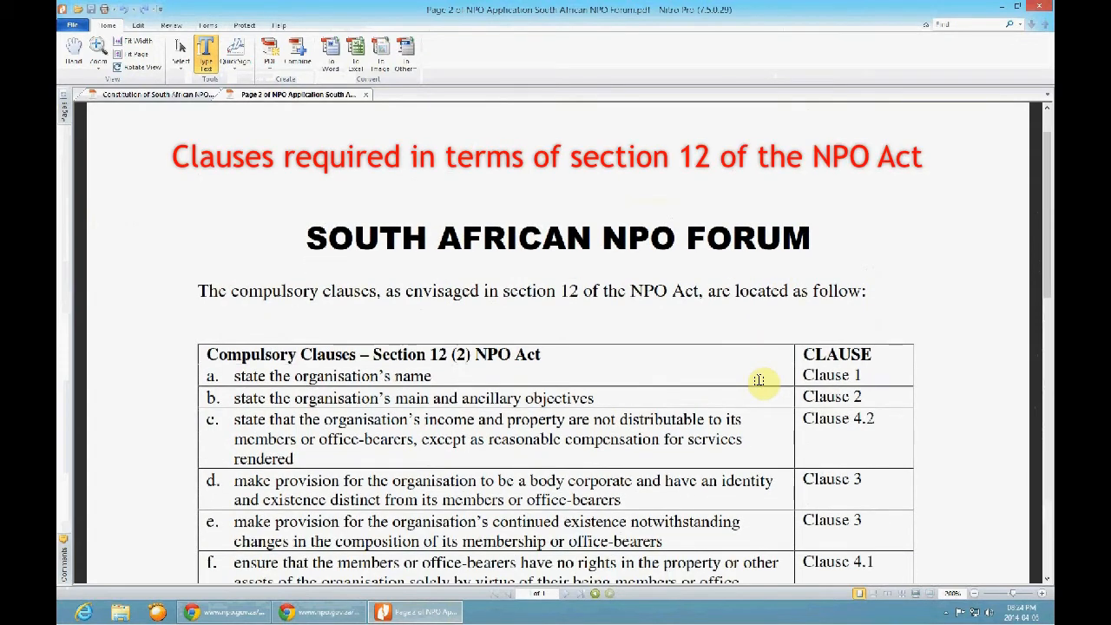
scroll(747, 376, down, 1)
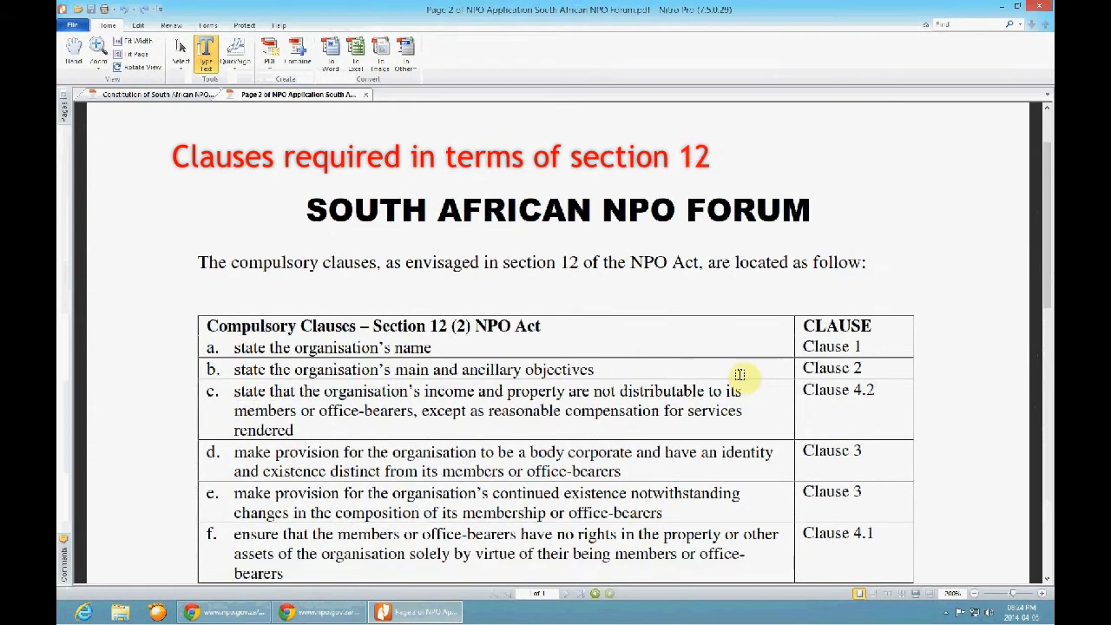
scroll(343, 345, down, 1)
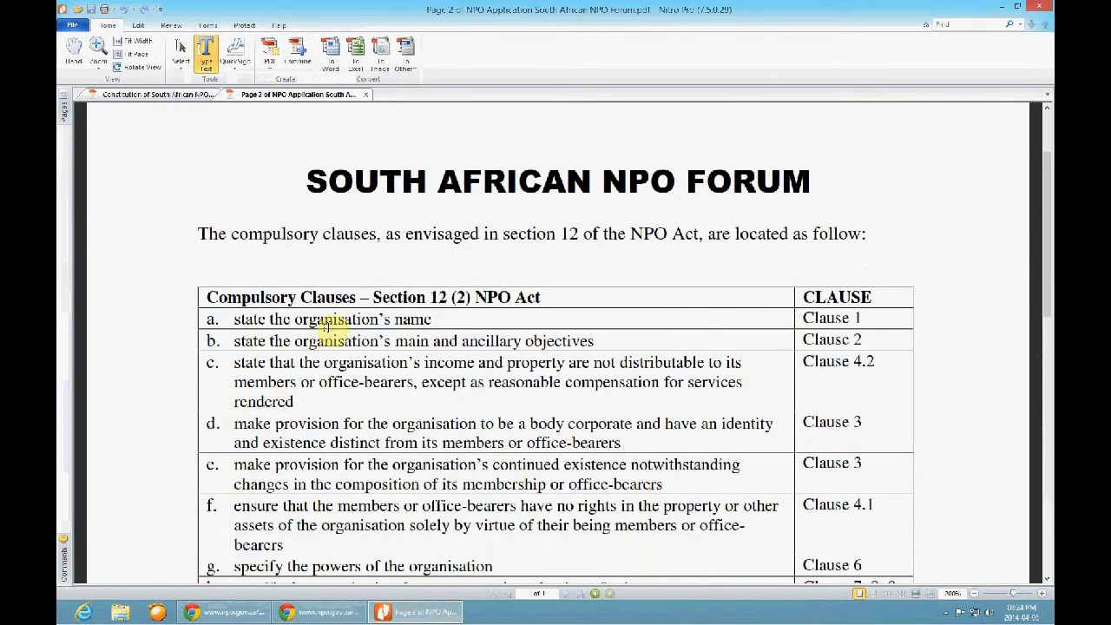